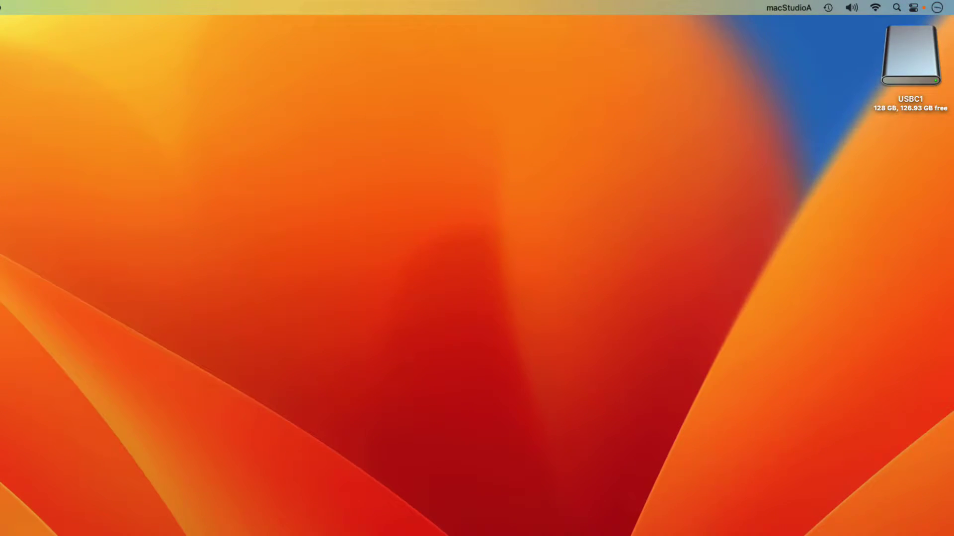
# Browse the USBC1 disk and its M1 Mac mini folder, then close the window.
pyautogui.doubleClick(904, 61)
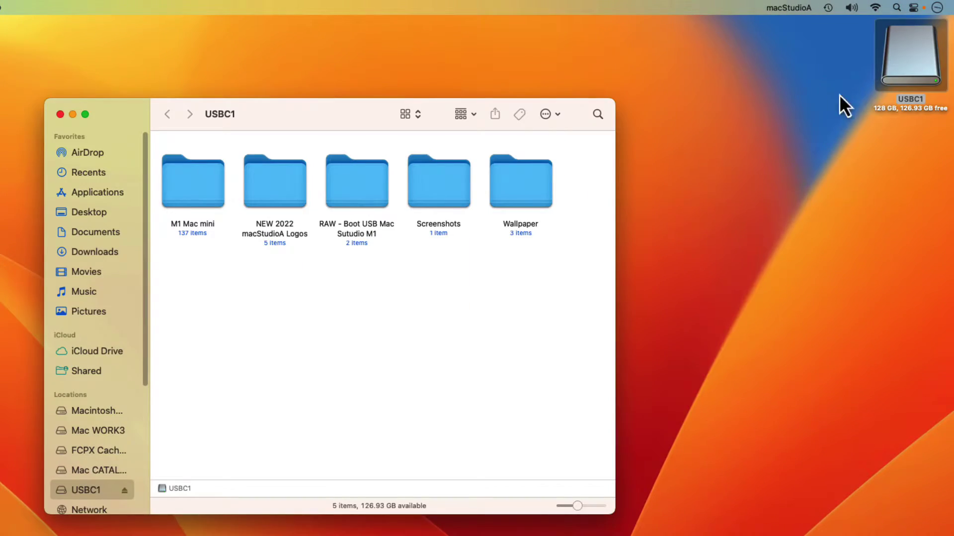
pyautogui.doubleClick(198, 189)
pyautogui.scroll(3, 224, 269)
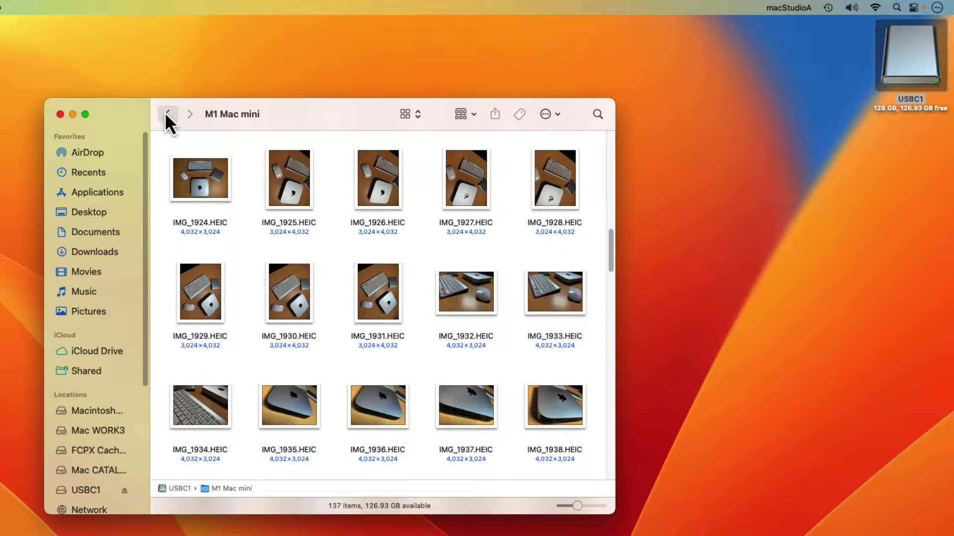
pyautogui.click(167, 114)
pyautogui.click(60, 114)
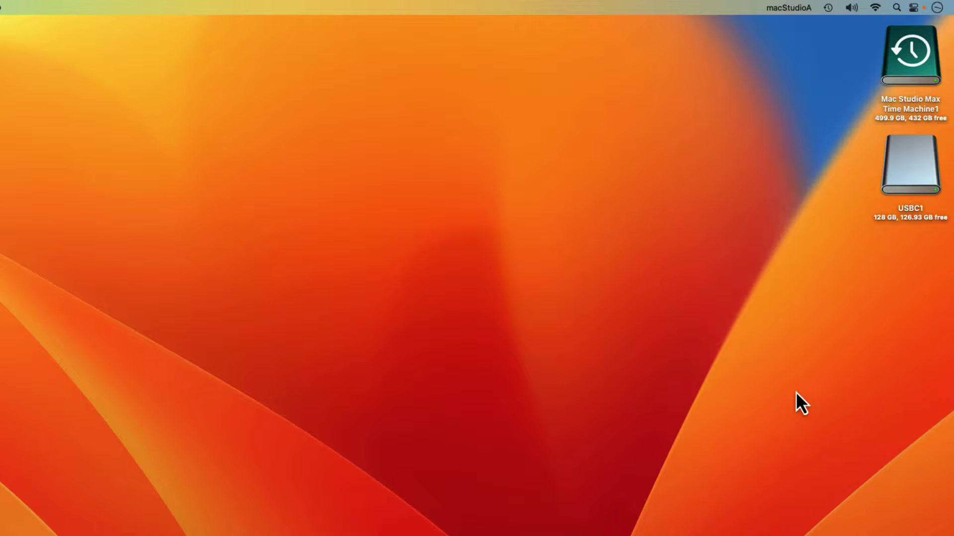
# Bring up Time Machine settings, then reopen System Settings on the General pane.
pyautogui.click(828, 8)
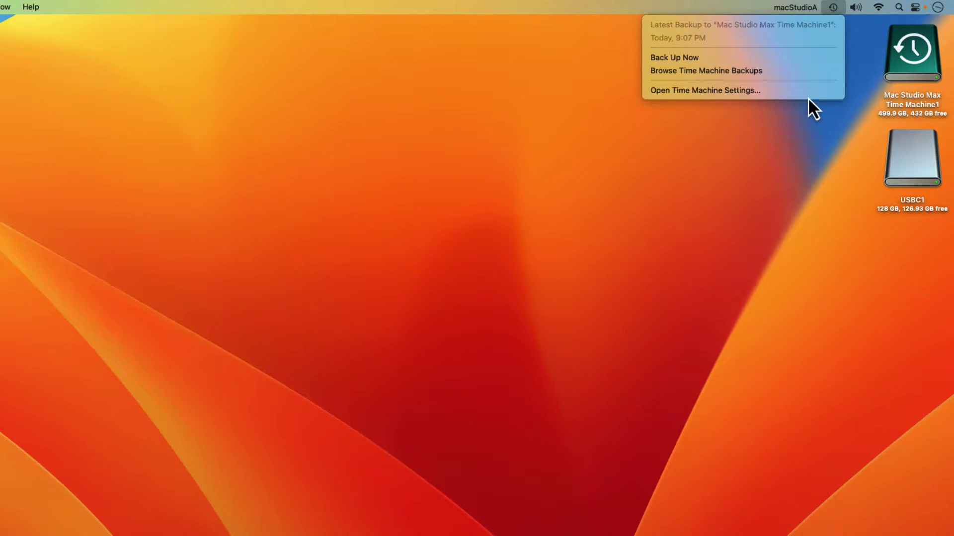
pyautogui.click(808, 94)
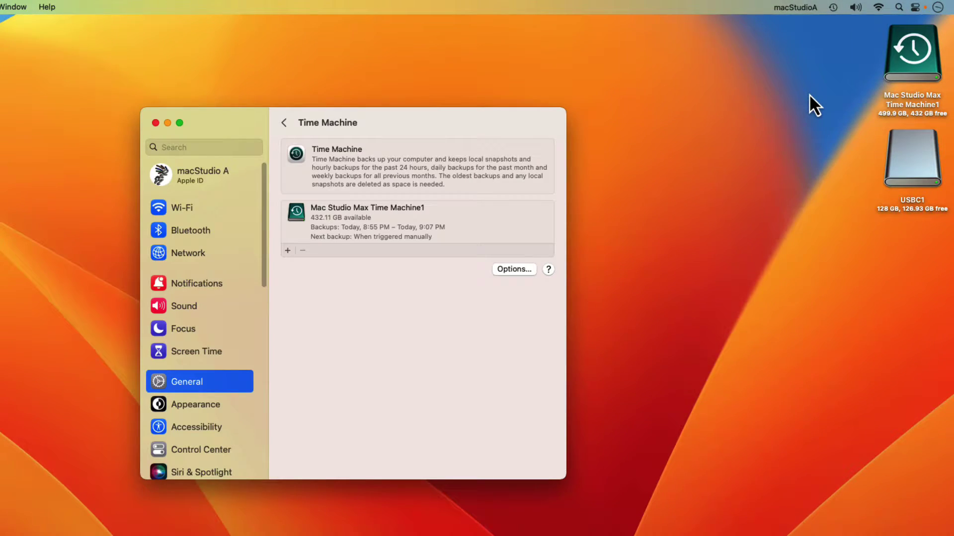
pyautogui.click(156, 122)
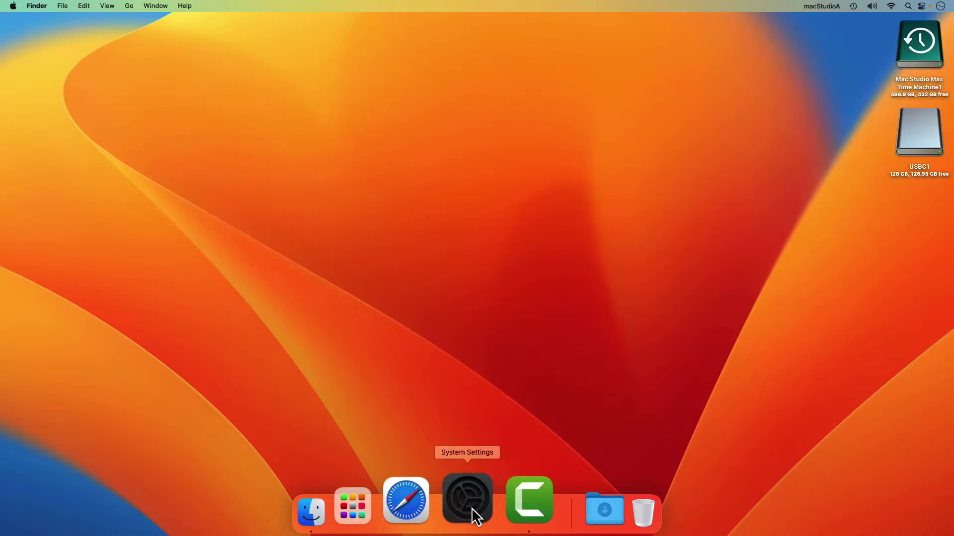
pyautogui.click(470, 509)
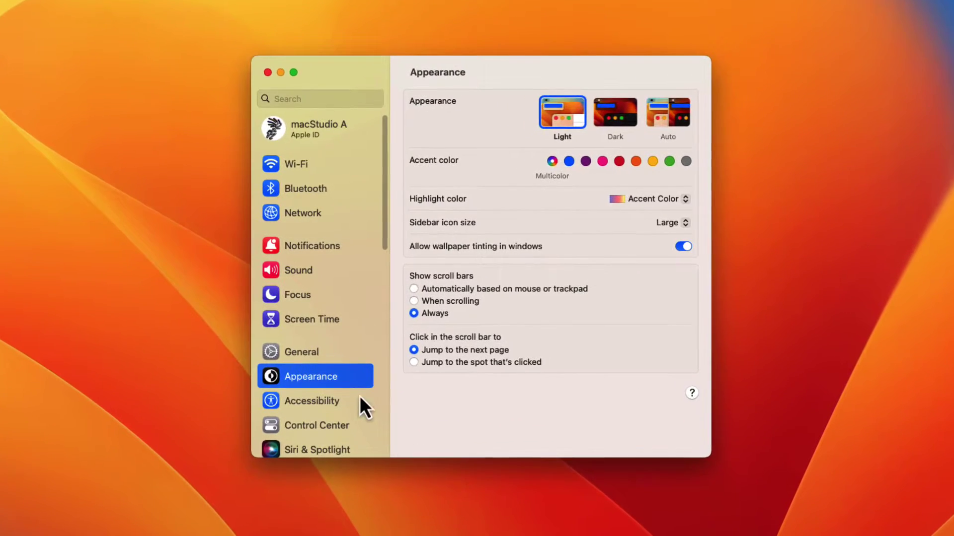
pyautogui.click(308, 340)
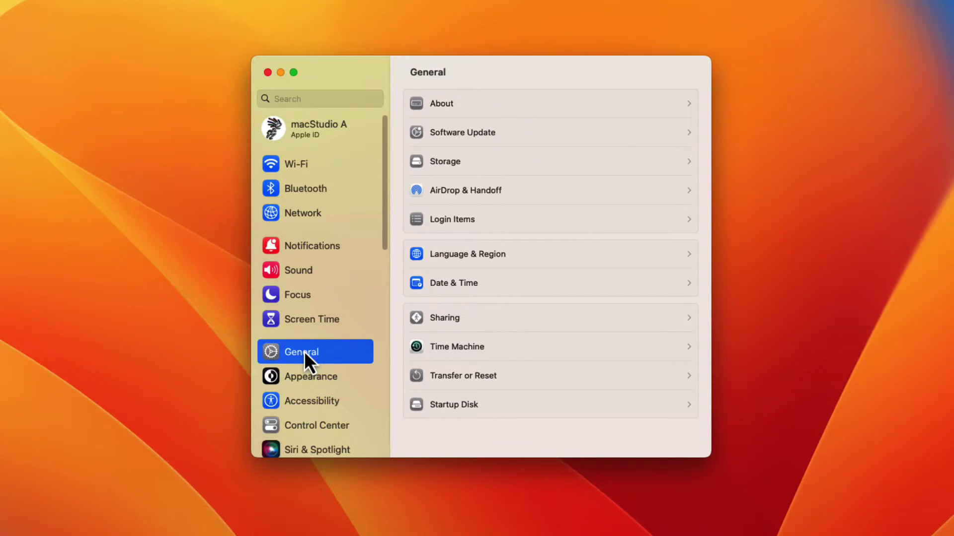
# Remove USBC1 from the Exclude from Backups list in Time Machine Options.
pyautogui.click(450, 350)
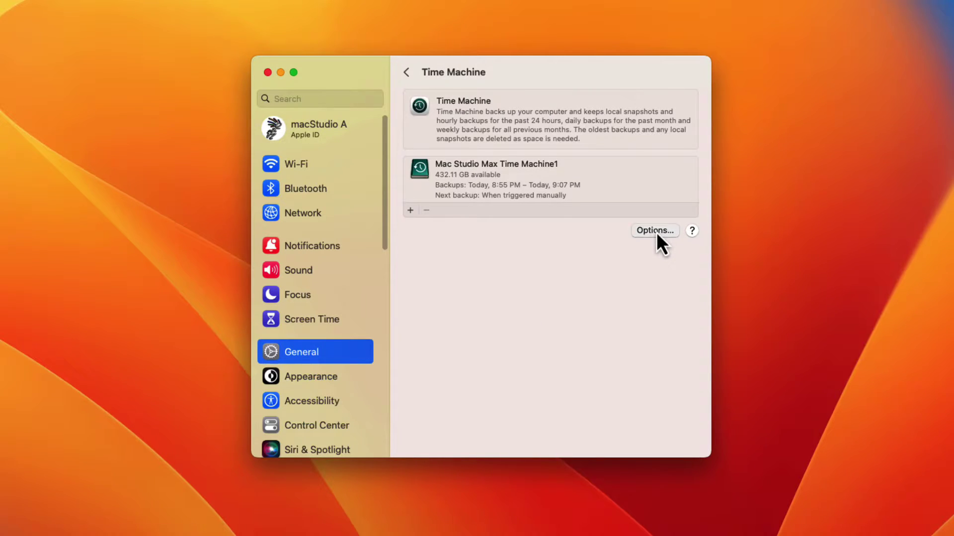
pyautogui.click(657, 232)
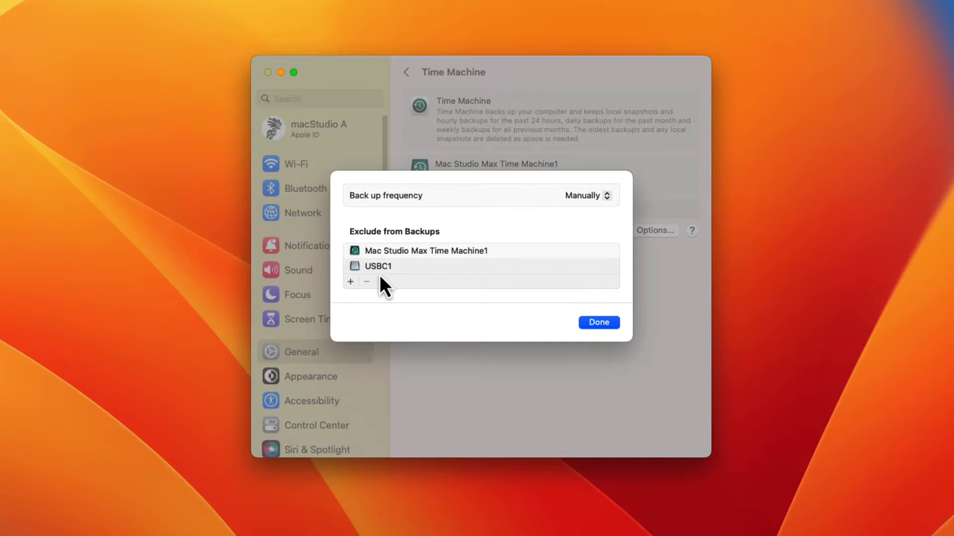
pyautogui.click(366, 268)
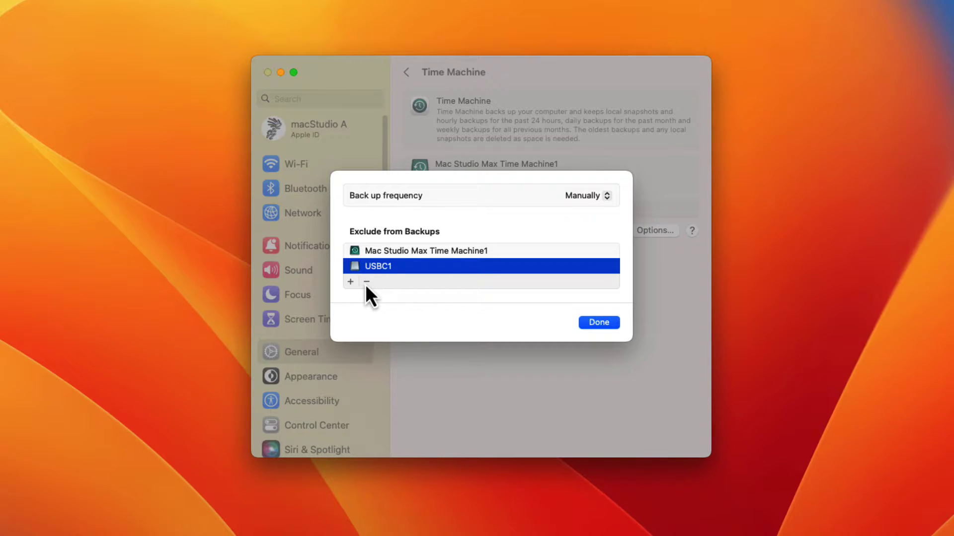
pyautogui.click(366, 282)
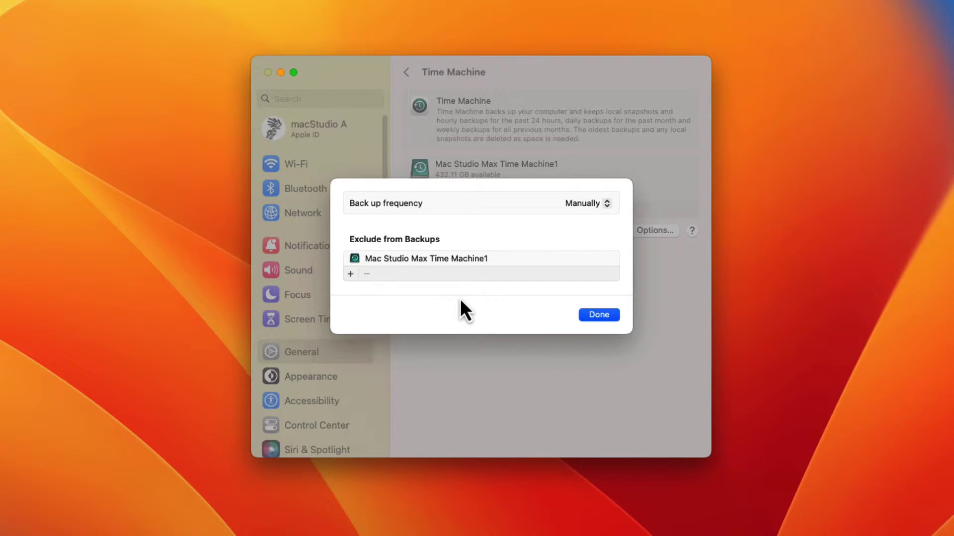
pyautogui.click(602, 316)
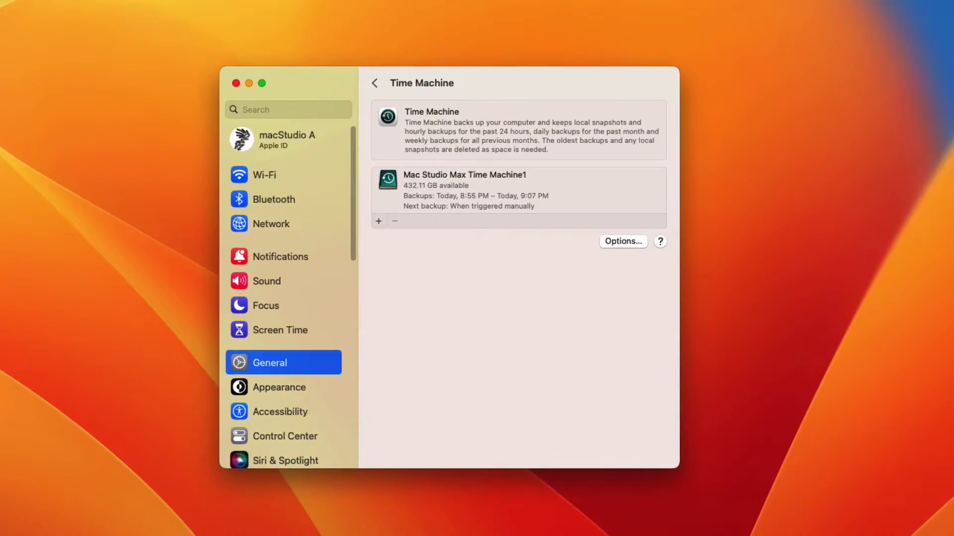
# Run Back Up Now from the Time Machine menu, then close System Settings once it finishes.
pyautogui.click(823, 7)
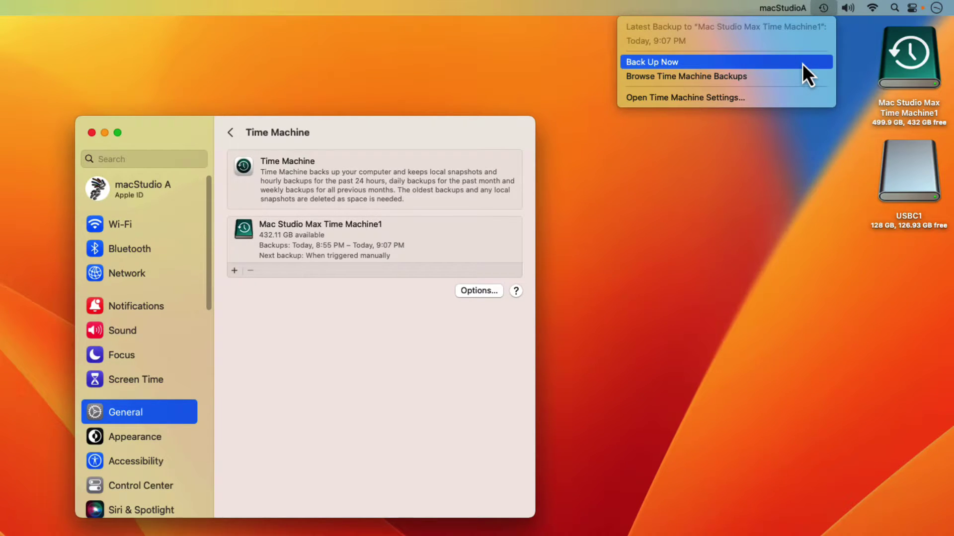
pyautogui.click(802, 62)
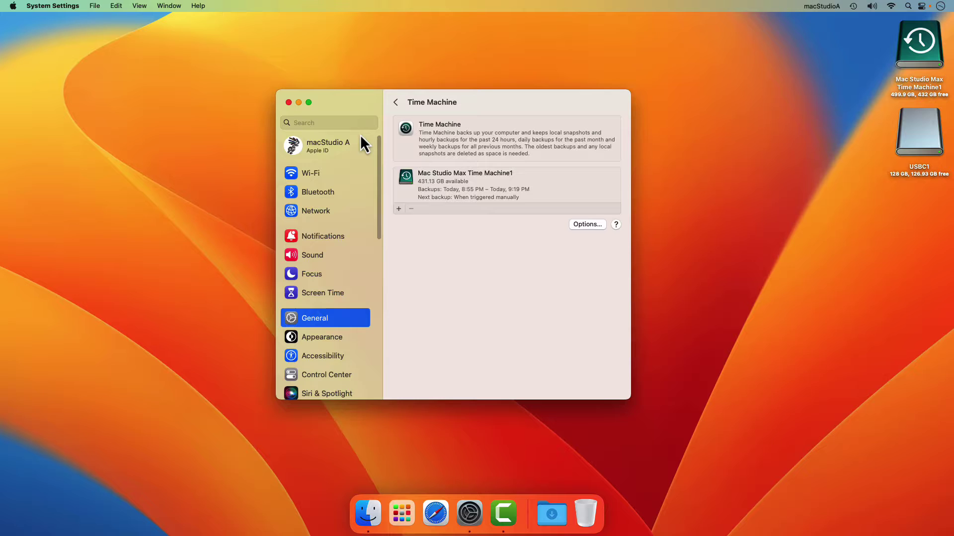
pyautogui.click(289, 102)
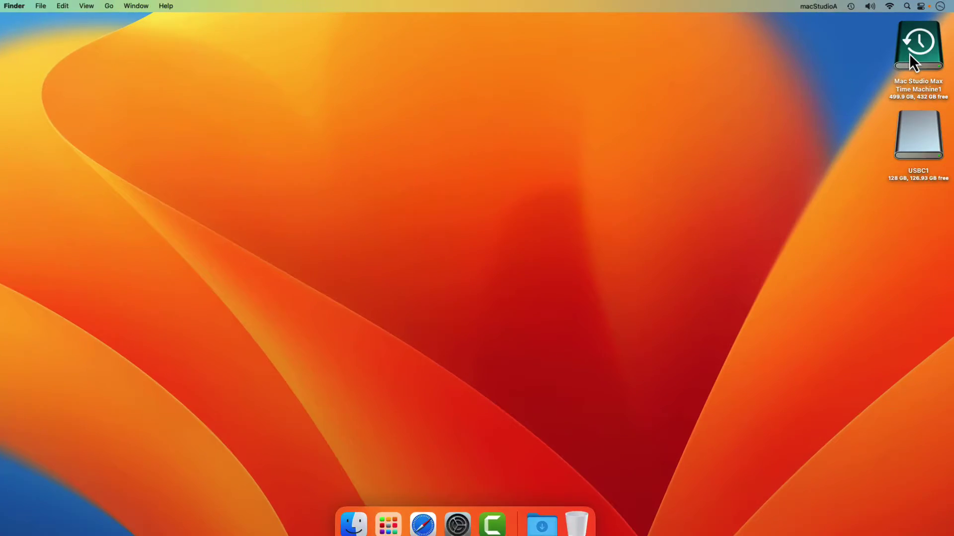
pyautogui.doubleClick(913, 49)
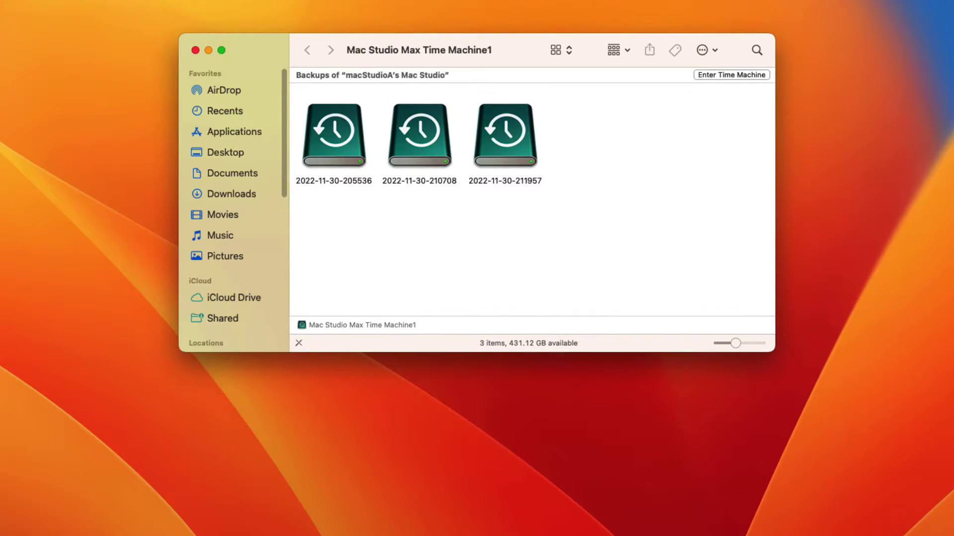
pyautogui.click(720, 75)
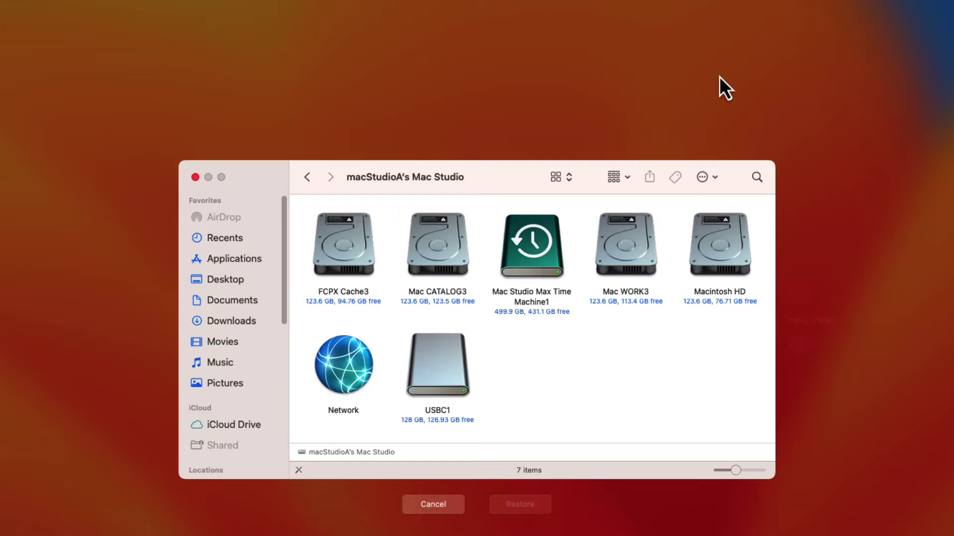
pyautogui.doubleClick(529, 260)
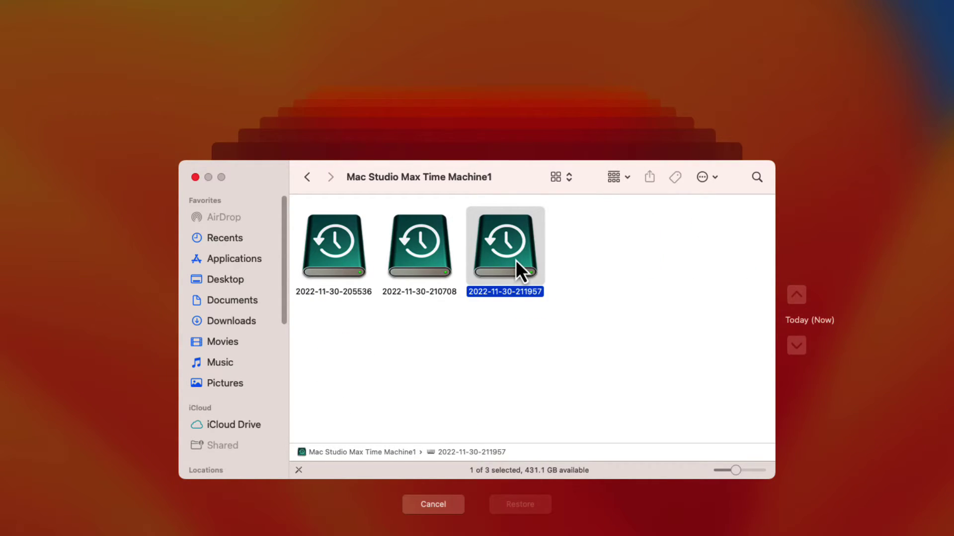
pyautogui.doubleClick(516, 261)
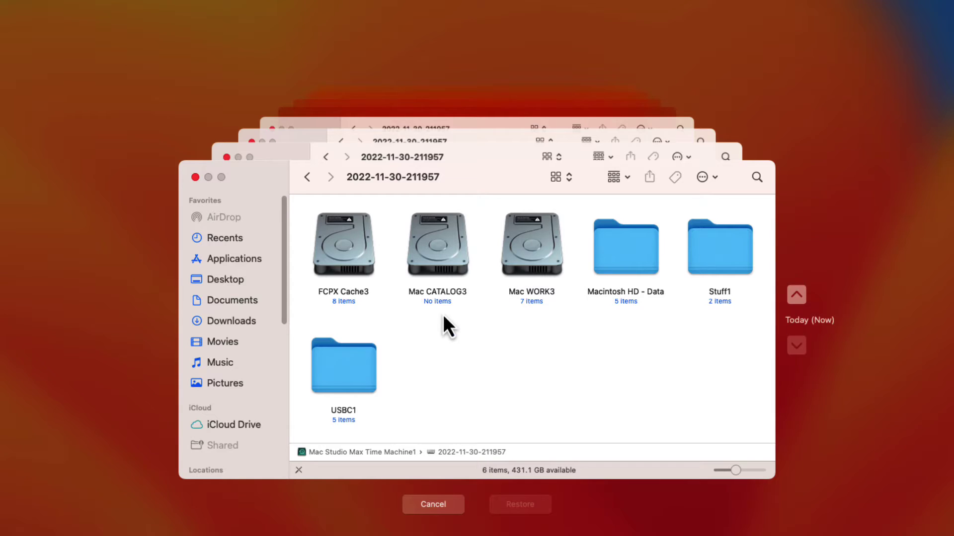
pyautogui.doubleClick(347, 378)
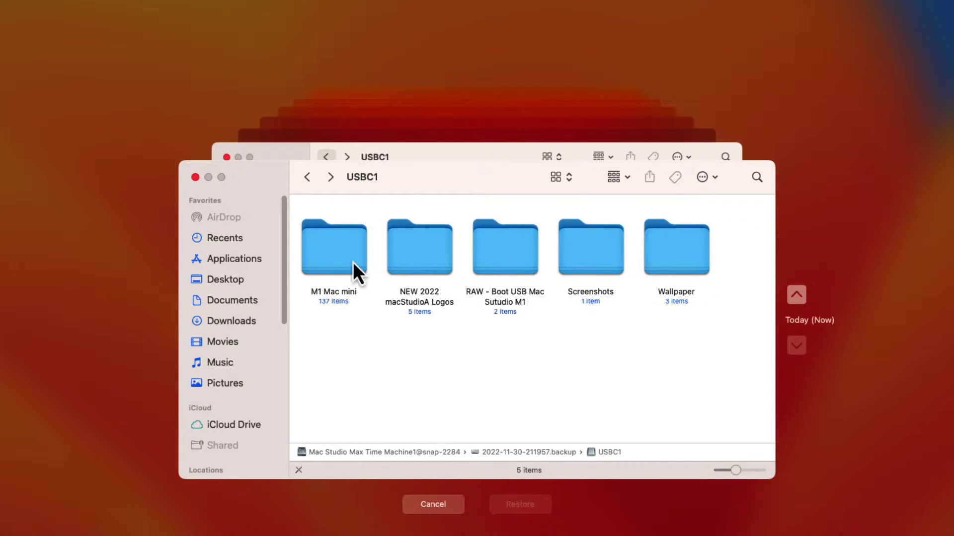
pyautogui.doubleClick(353, 261)
pyautogui.click(306, 177)
# Cancel out of Time Machine, close the Finder window, and eject the backup disk.
pyautogui.click(428, 502)
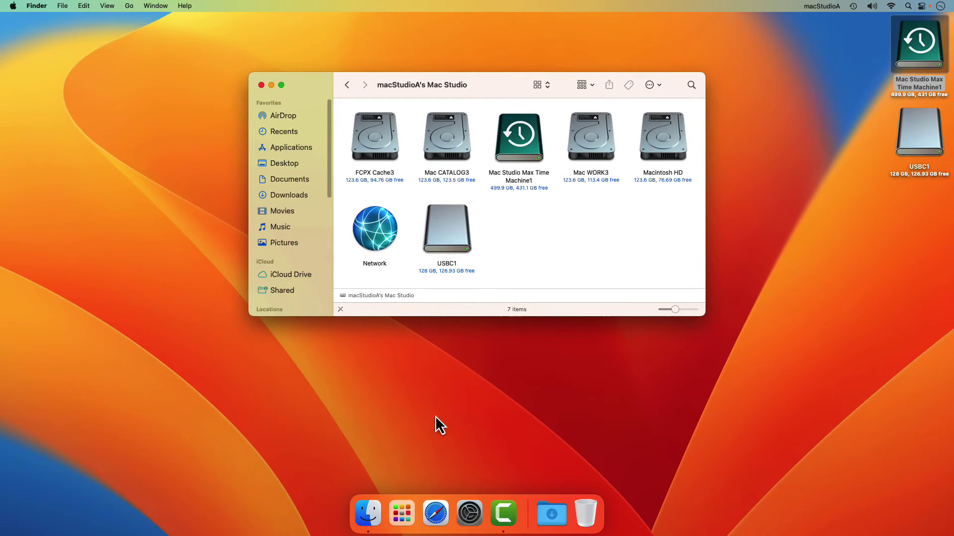
pyautogui.click(260, 85)
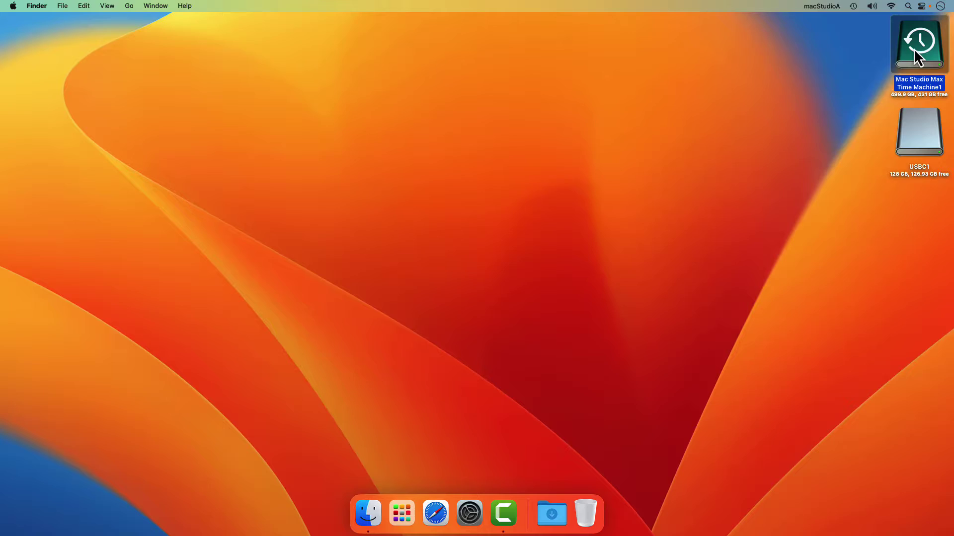
pyautogui.moveTo(913, 49); pyautogui.dragTo(586, 509)
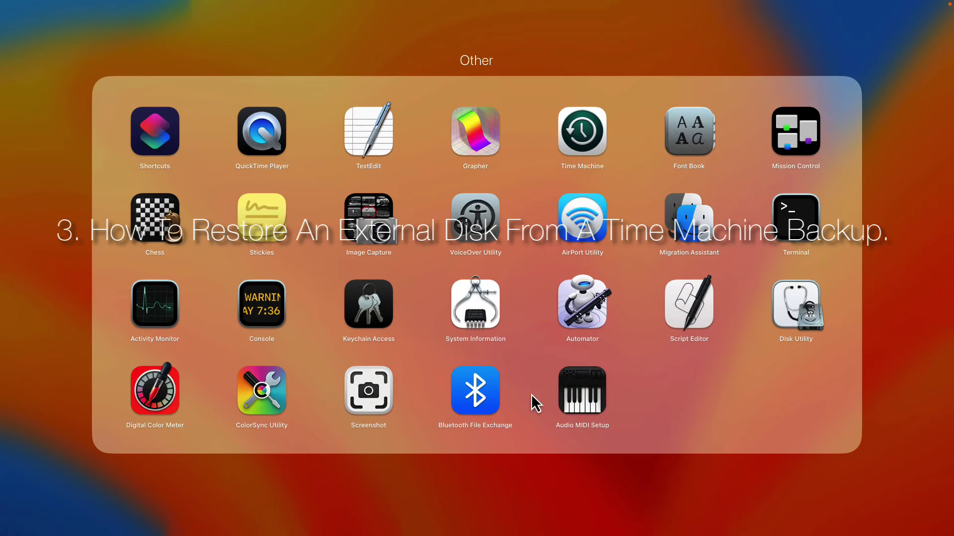
# Erase USBC1 in Disk Utility as MEDIA1, formatted Mac OS Extended (Journaled).
pyautogui.click(789, 305)
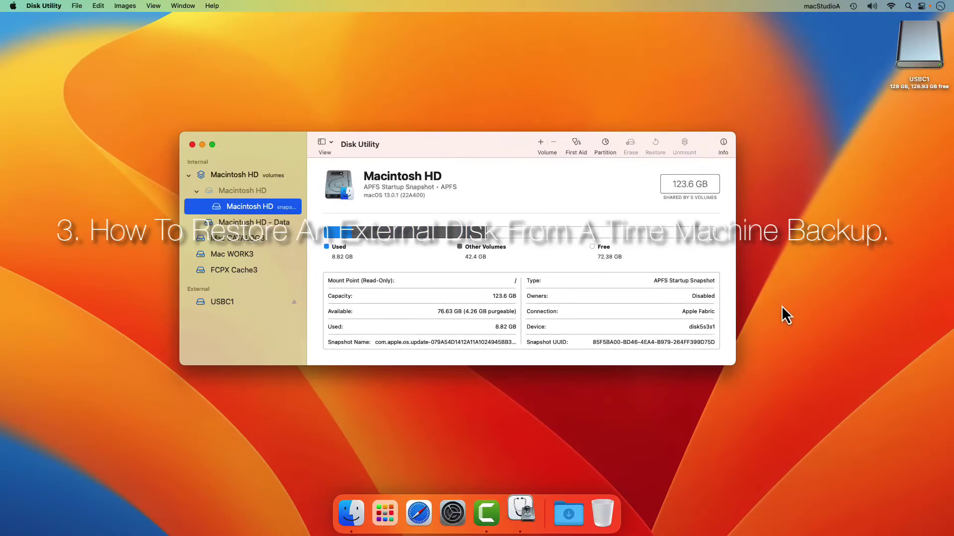
pyautogui.click(226, 302)
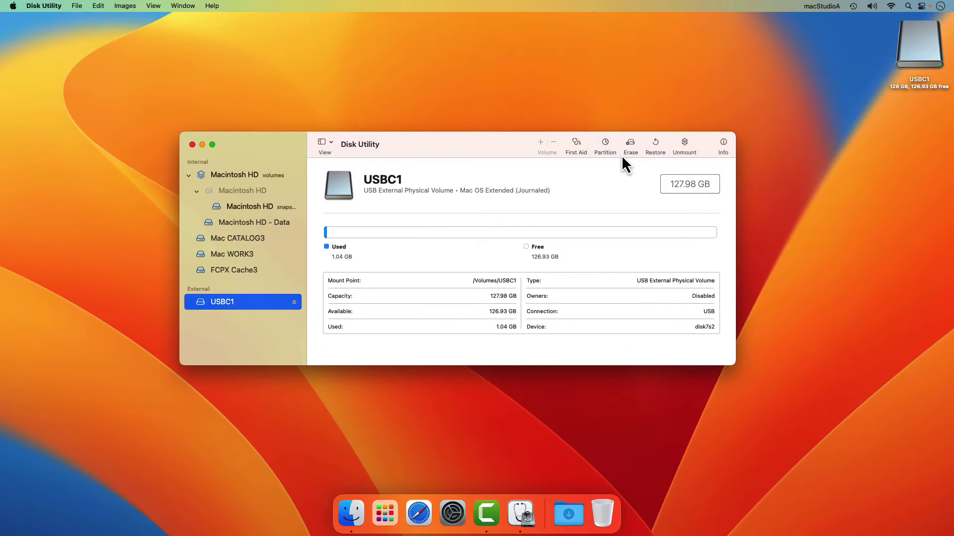
pyautogui.click(630, 143)
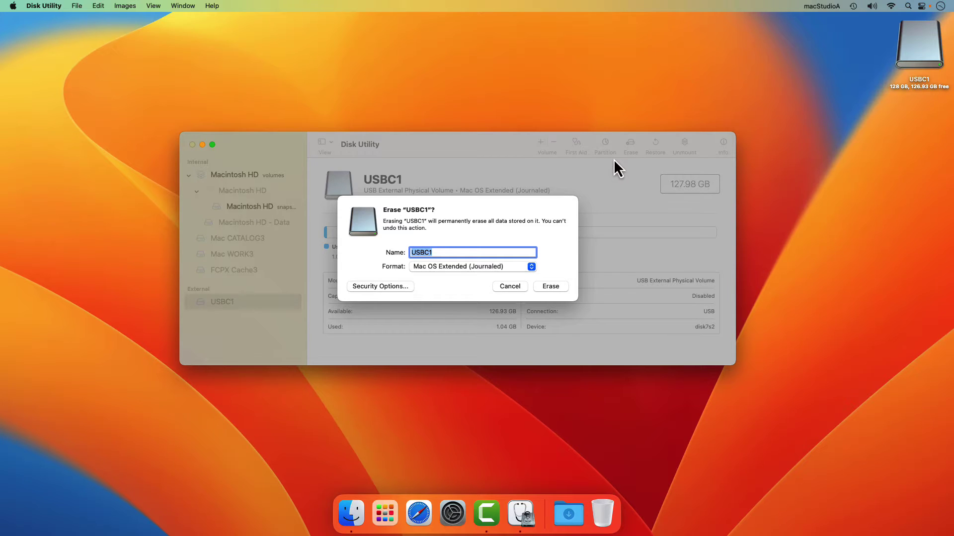
pyautogui.write('MEDIA1')
pyautogui.click(551, 286)
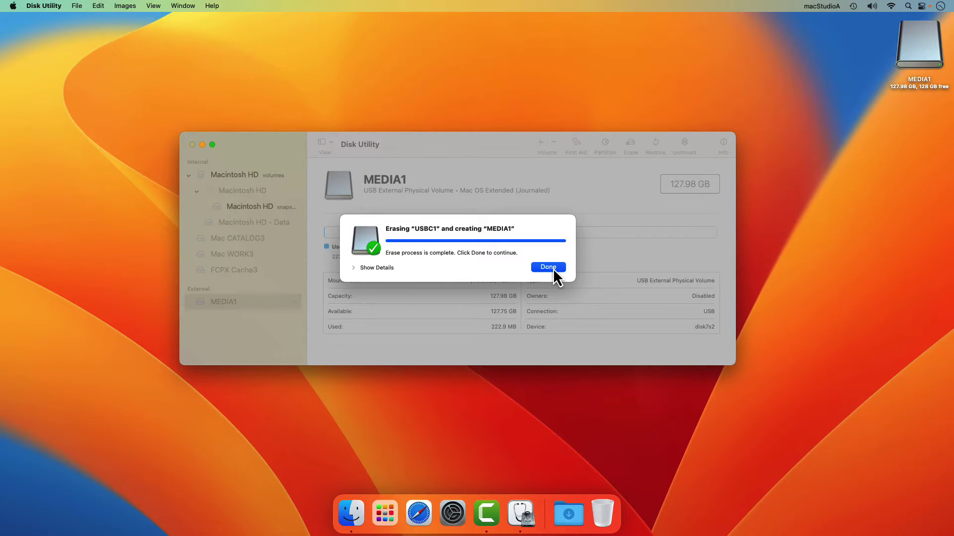
pyautogui.click(554, 271)
# Quit Disk Utility and open Mac Studio Max Time Machine1 to see its three backups.
pyautogui.press('super+q')
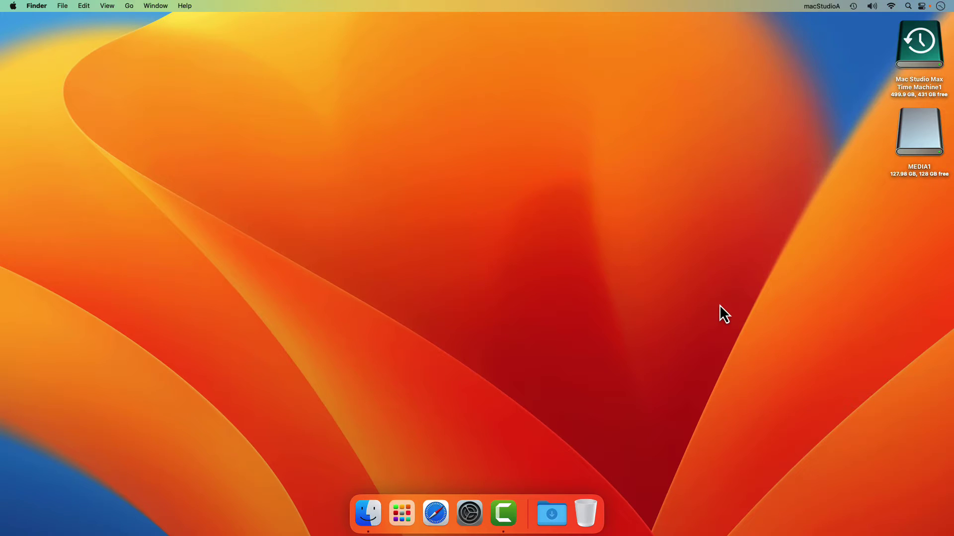
pyautogui.doubleClick(916, 50)
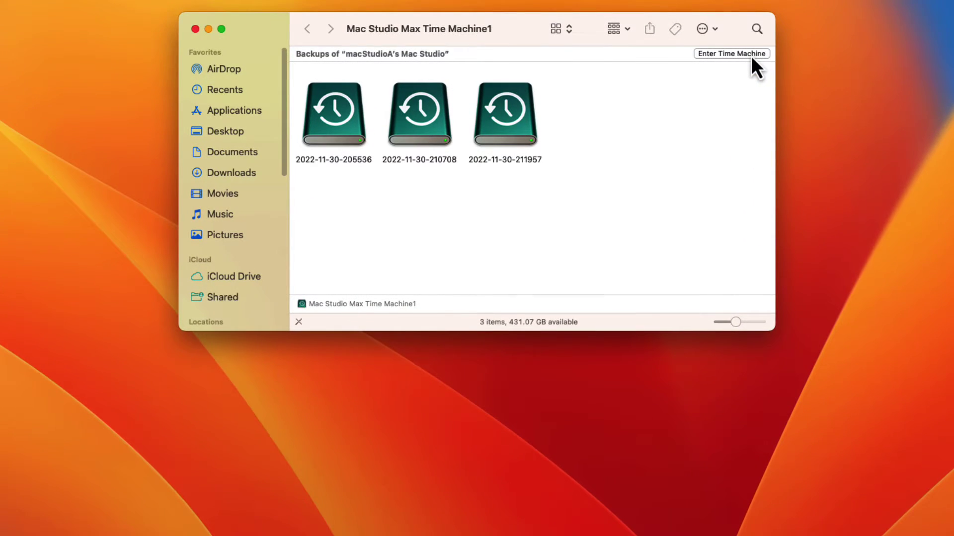
pyautogui.click(751, 55)
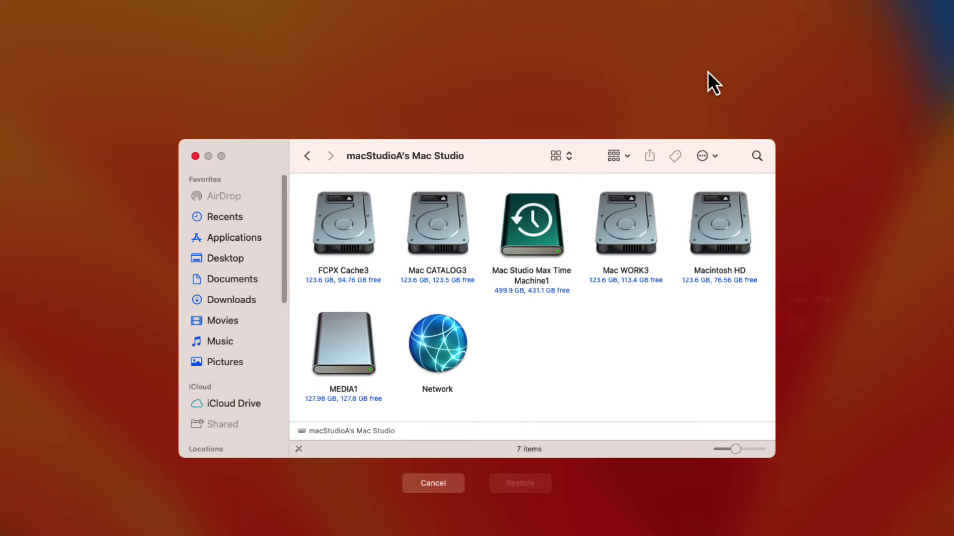
pyautogui.doubleClick(532, 243)
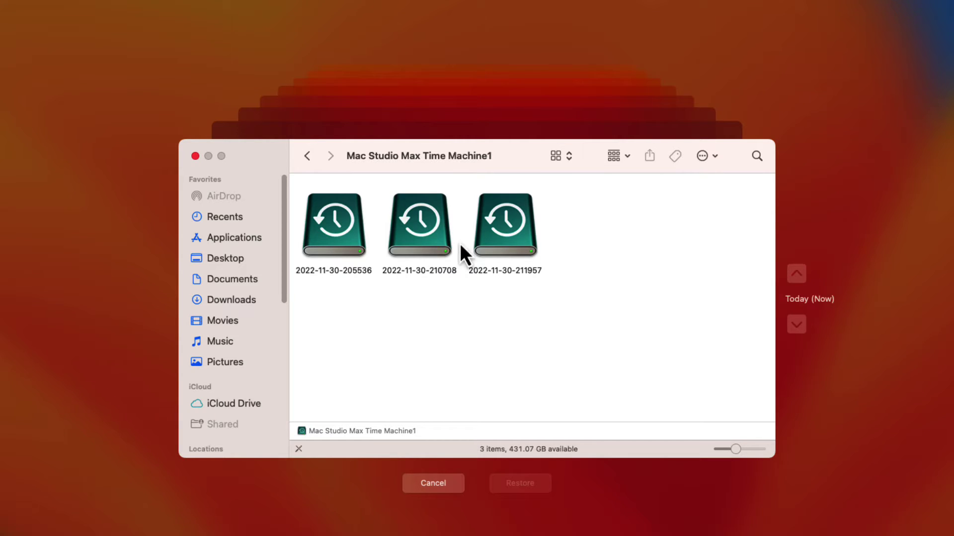
pyautogui.doubleClick(343, 246)
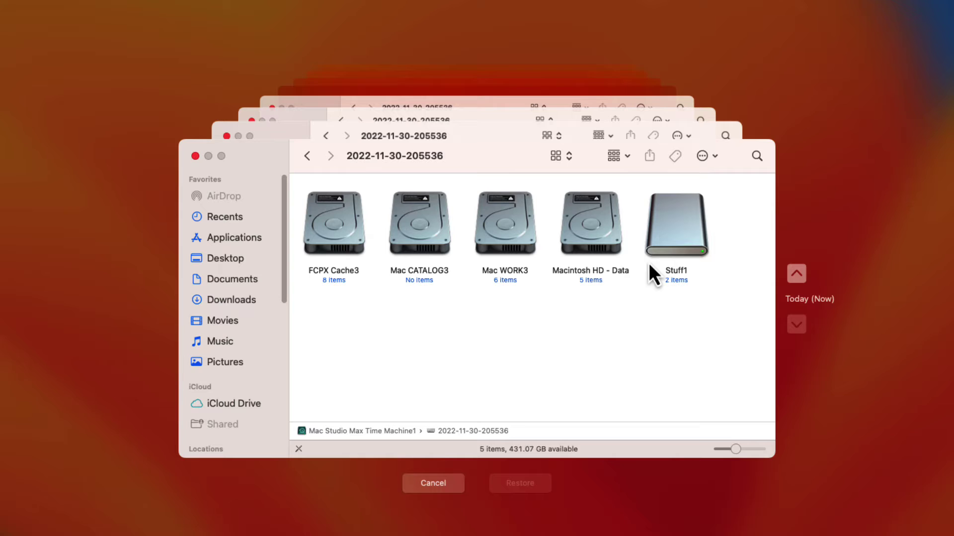
pyautogui.click(802, 275)
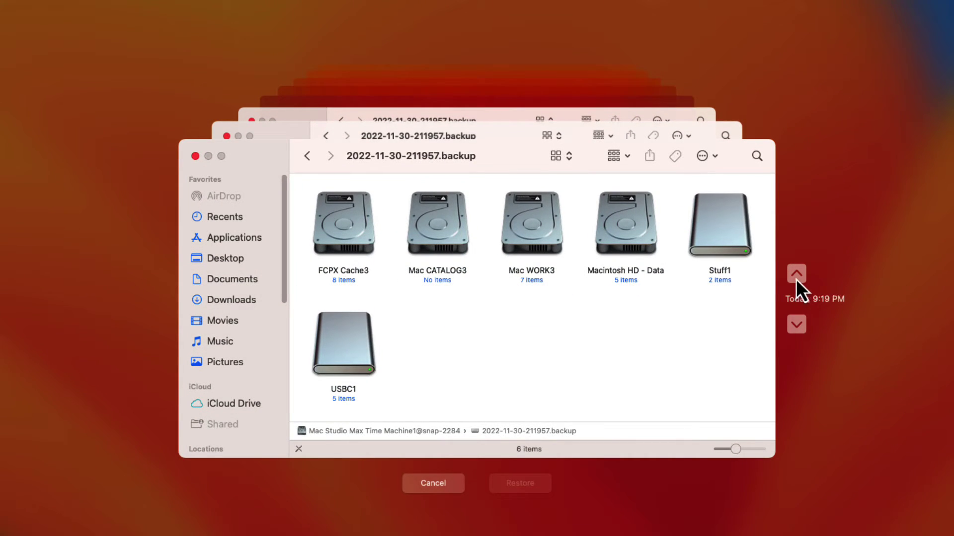
pyautogui.click(355, 364)
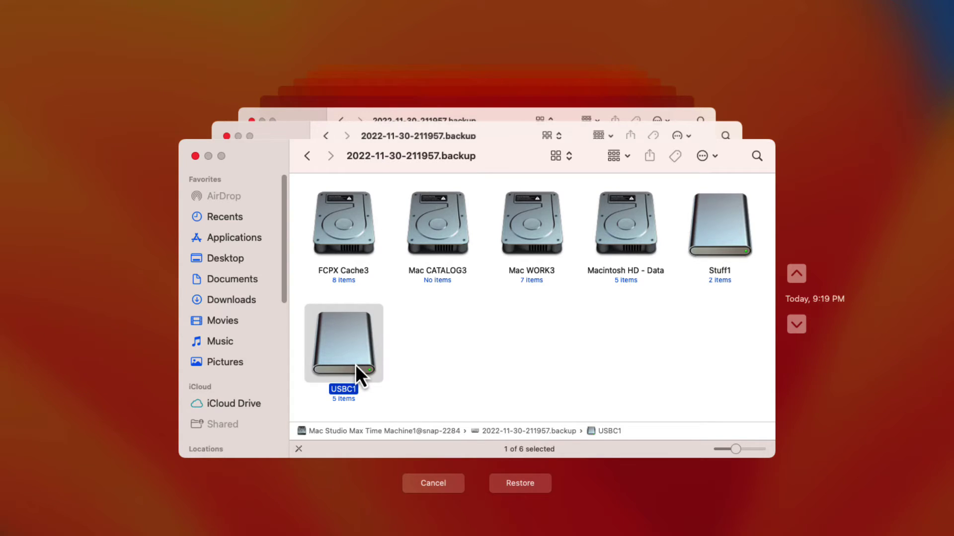
pyautogui.doubleClick(355, 364)
# Select all five USBC1 folders and restore them to MEDIA1 via Choose Location.
pyautogui.click(657, 278)
pyautogui.moveTo(657, 278); pyautogui.dragTo(332, 214)
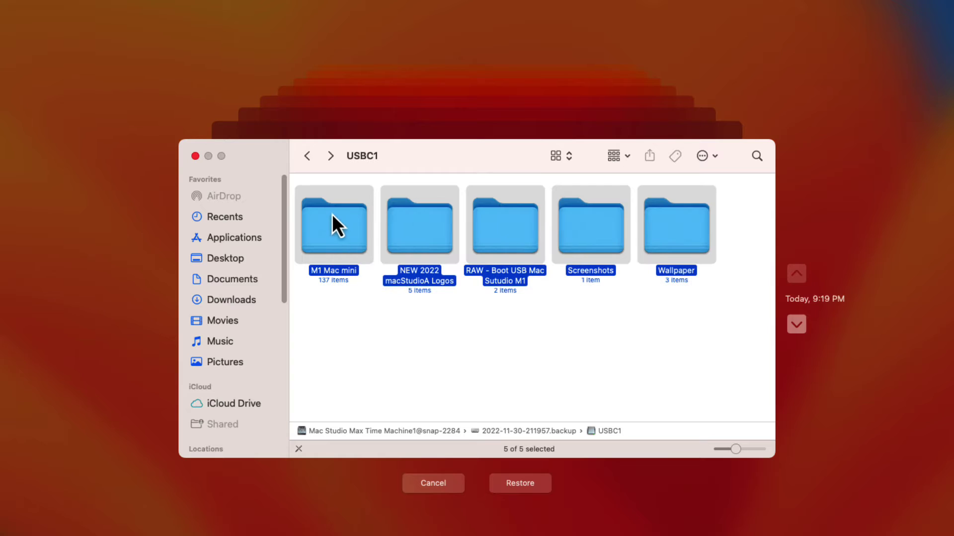
pyautogui.rightClick(421, 230)
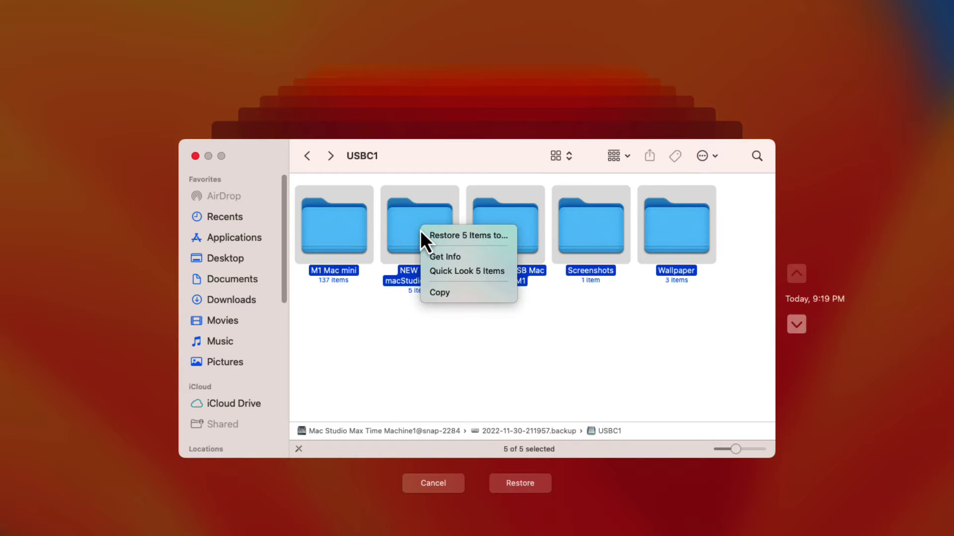
pyautogui.click(417, 359)
pyautogui.click(522, 485)
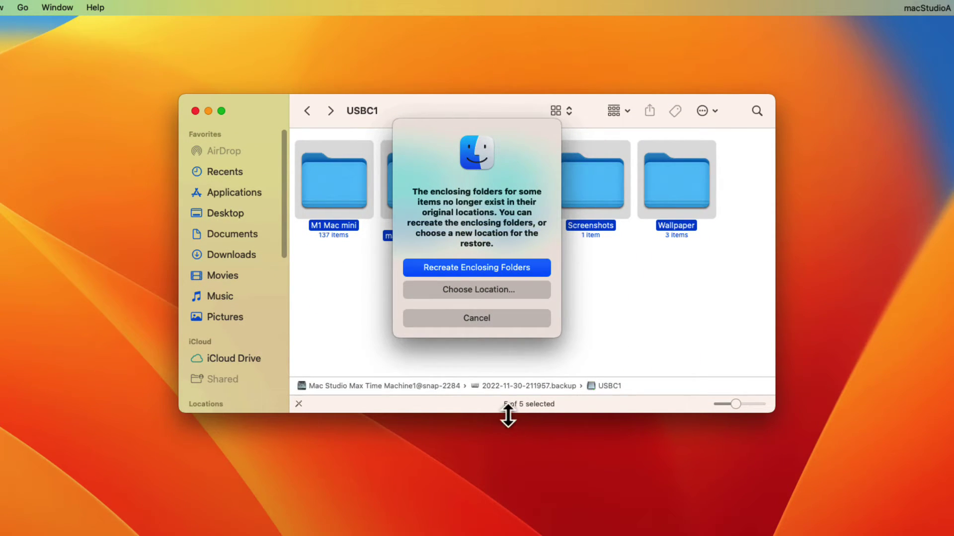
pyautogui.click(491, 291)
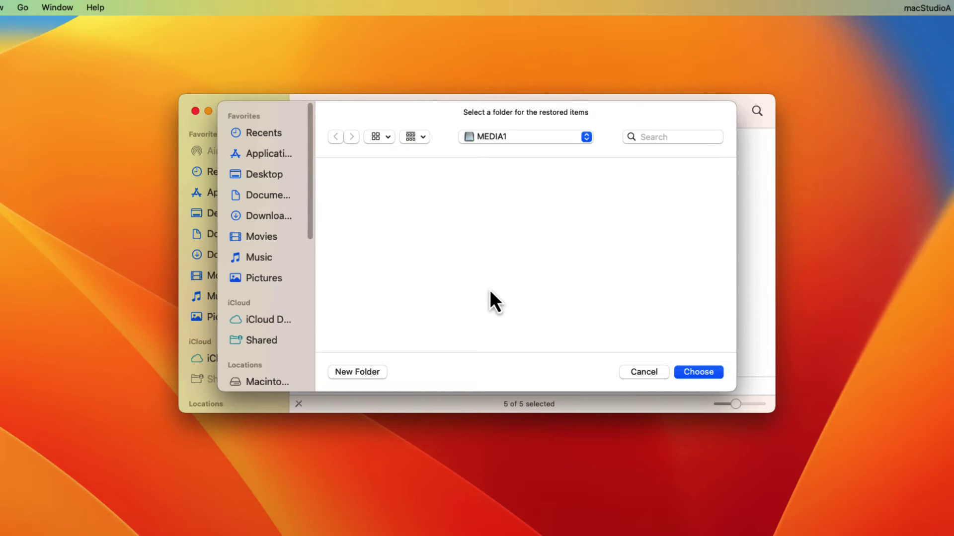
pyautogui.click(502, 139)
pyautogui.click(502, 139)
pyautogui.click(701, 373)
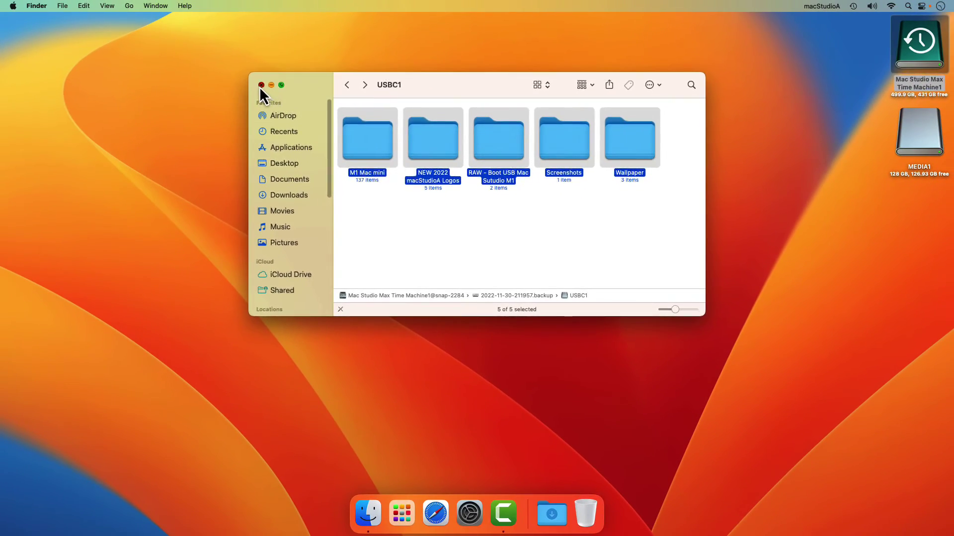
# Remove MEDIA1 from Time Machine exclusions, then back up now to Mac Studio Max Time Machine1.
pyautogui.click(261, 86)
pyautogui.click(853, 6)
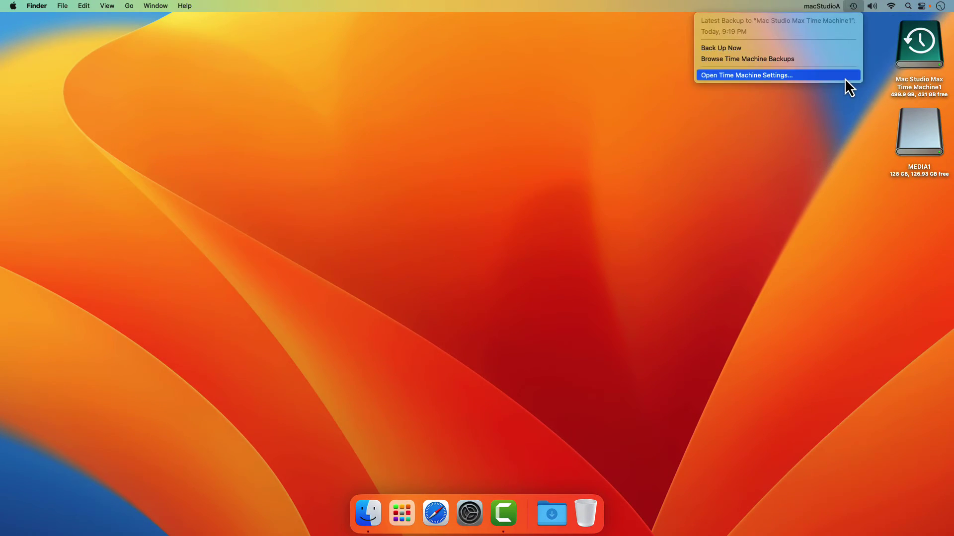
pyautogui.click(845, 76)
pyautogui.click(616, 231)
pyautogui.click(364, 252)
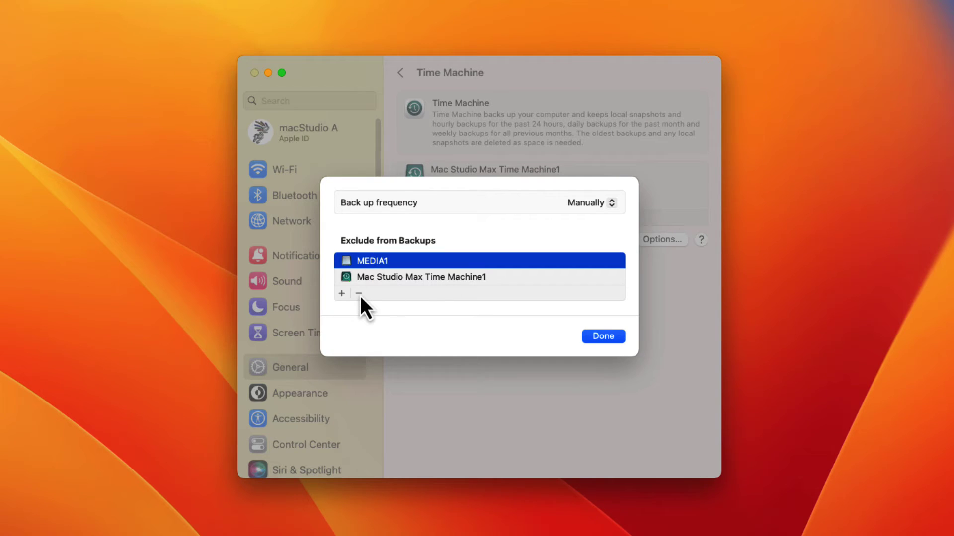
pyautogui.click(362, 271)
pyautogui.click(606, 330)
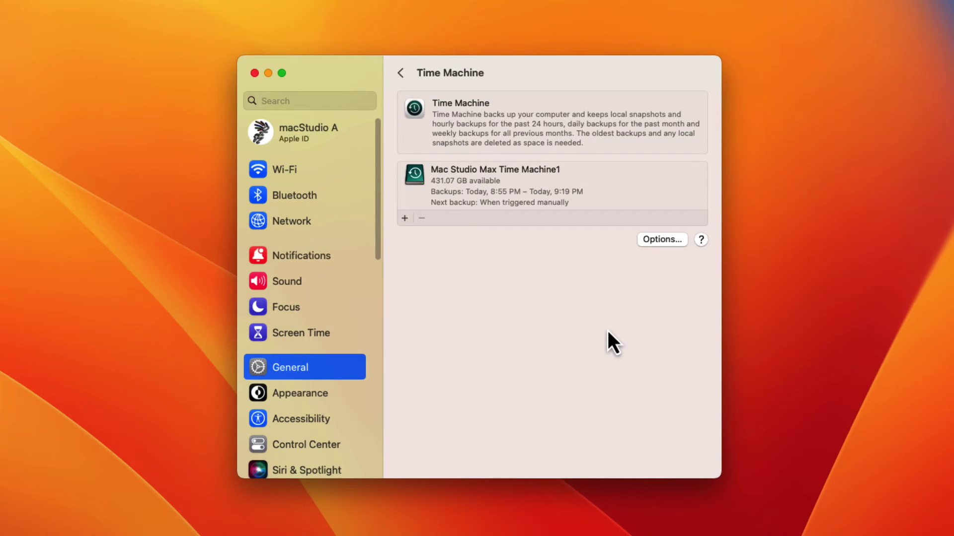
pyautogui.rightClick(612, 191)
pyautogui.click(629, 198)
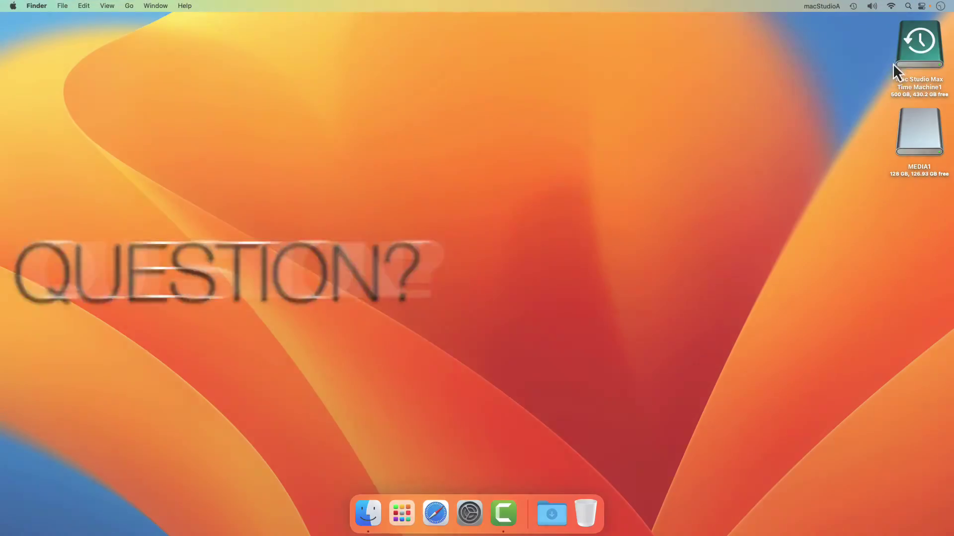
# Try copying two logos from MEDIA1's NEW 2022 macStudioA Logos folder onto the Time Machine backup disk.
pyautogui.doubleClick(909, 49)
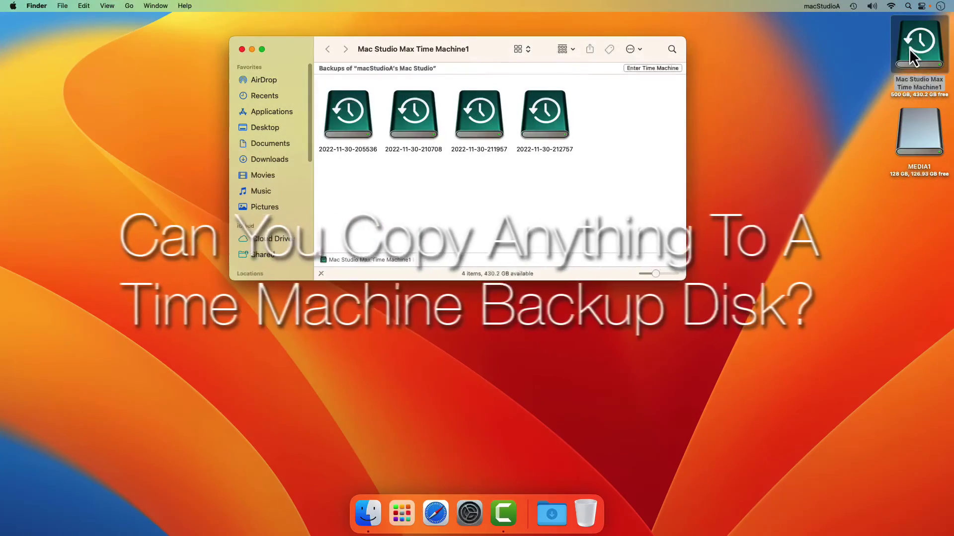
pyautogui.doubleClick(909, 140)
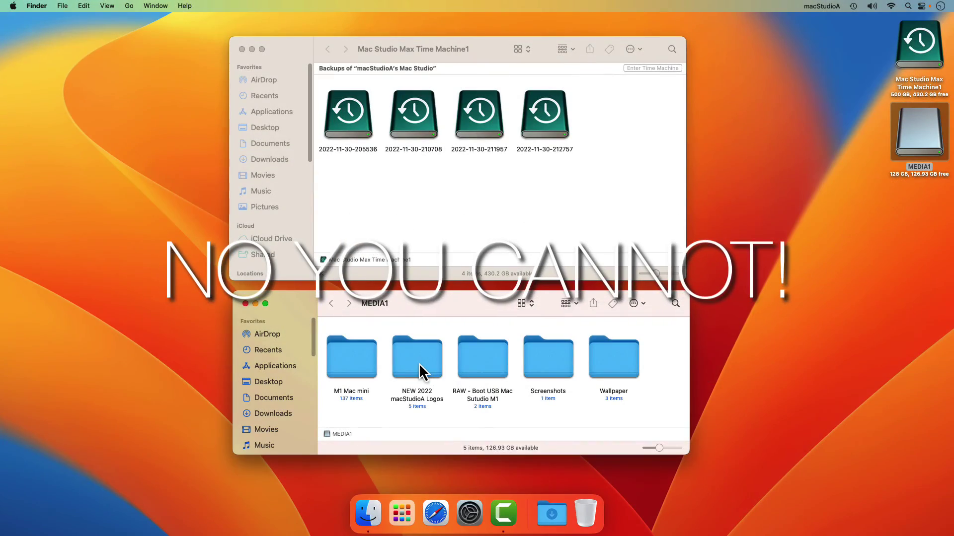
pyautogui.doubleClick(419, 360)
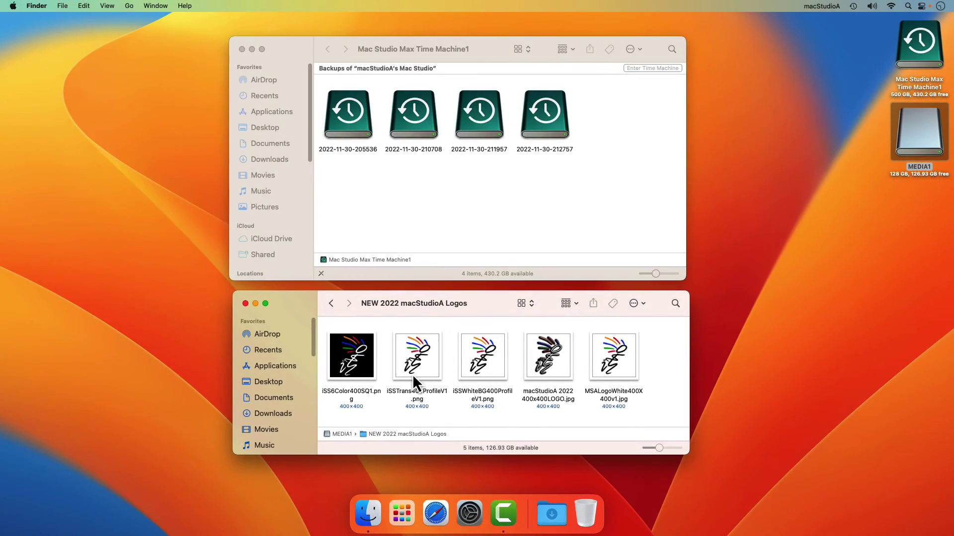
pyautogui.moveTo(450, 367); pyautogui.dragTo(420, 207)
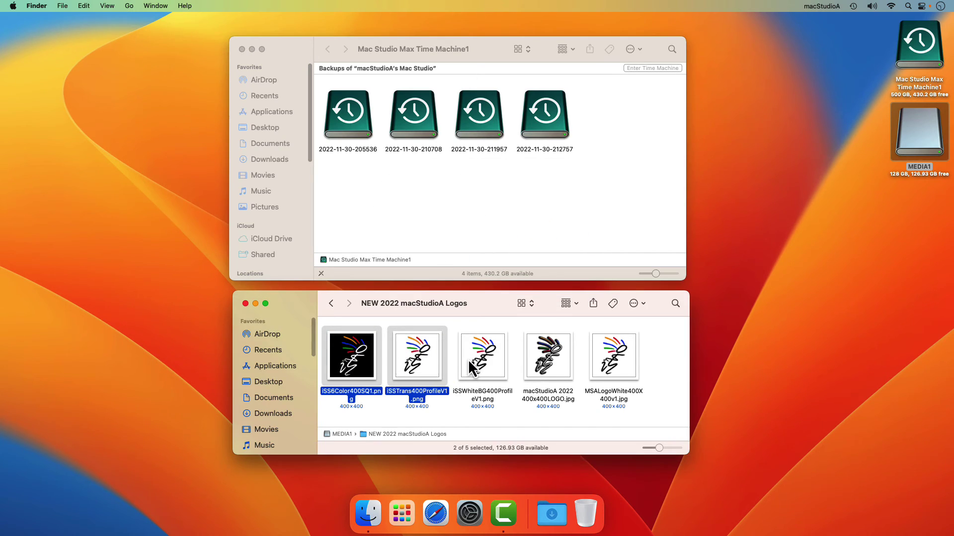
# Try copying the RAW - Boot USB Mac Sutudio M1 folder onto the backup disk, then close MEDIA1.
pyautogui.click(331, 304)
pyautogui.moveTo(469, 374); pyautogui.dragTo(485, 199)
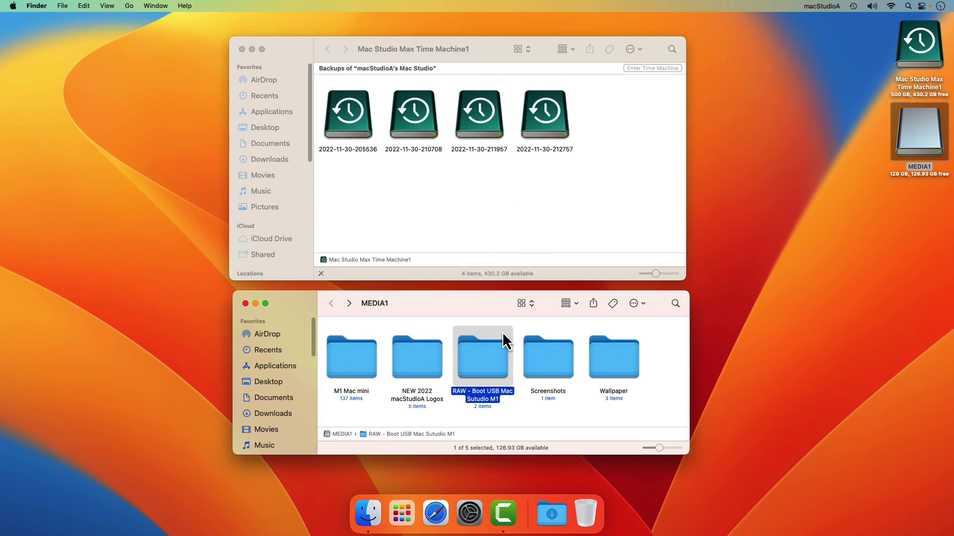
pyautogui.click(245, 303)
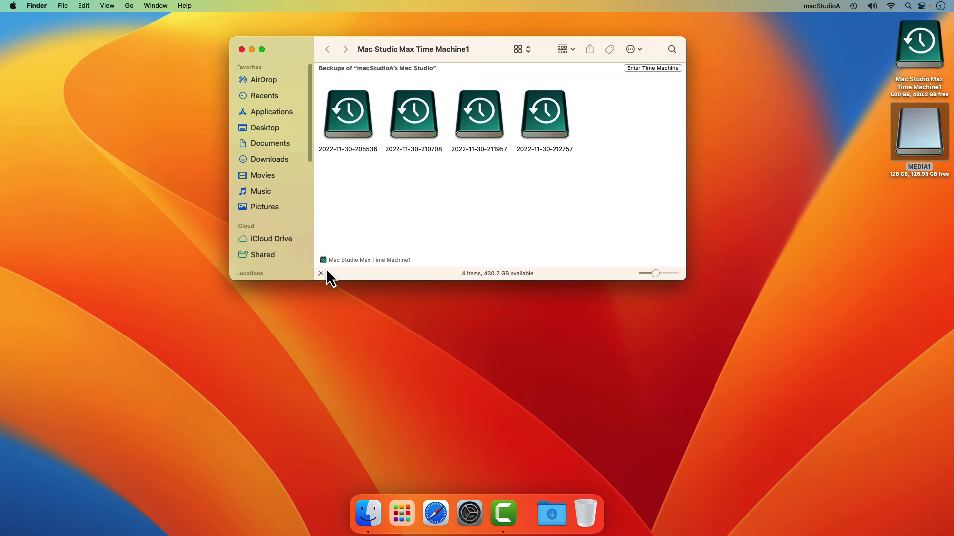